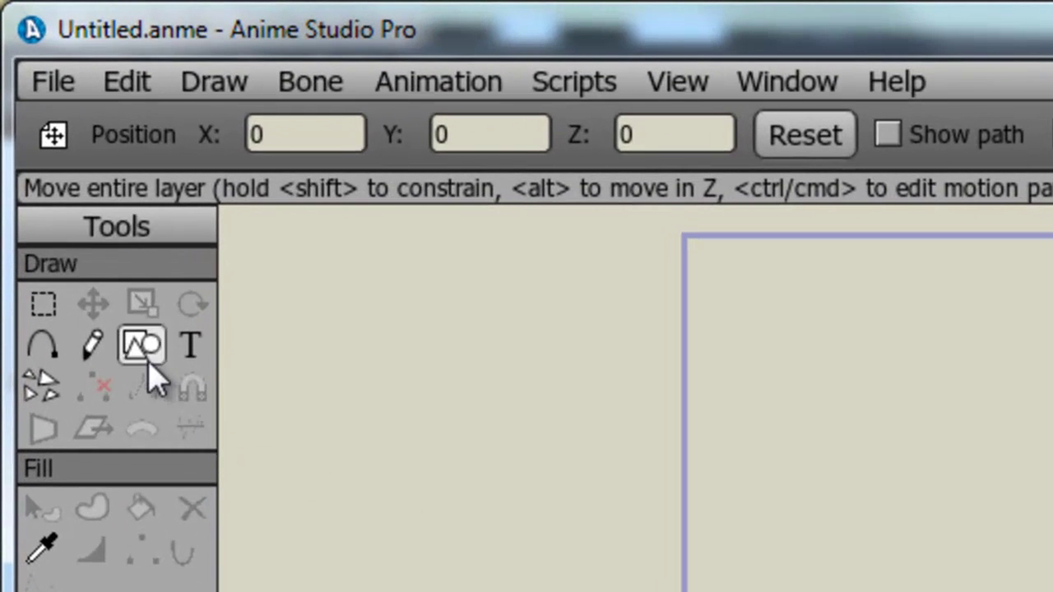
Step: With the Draw Shape tool, set the fill colour to deep red (BD090E) for a large oval
left_click(149, 369)
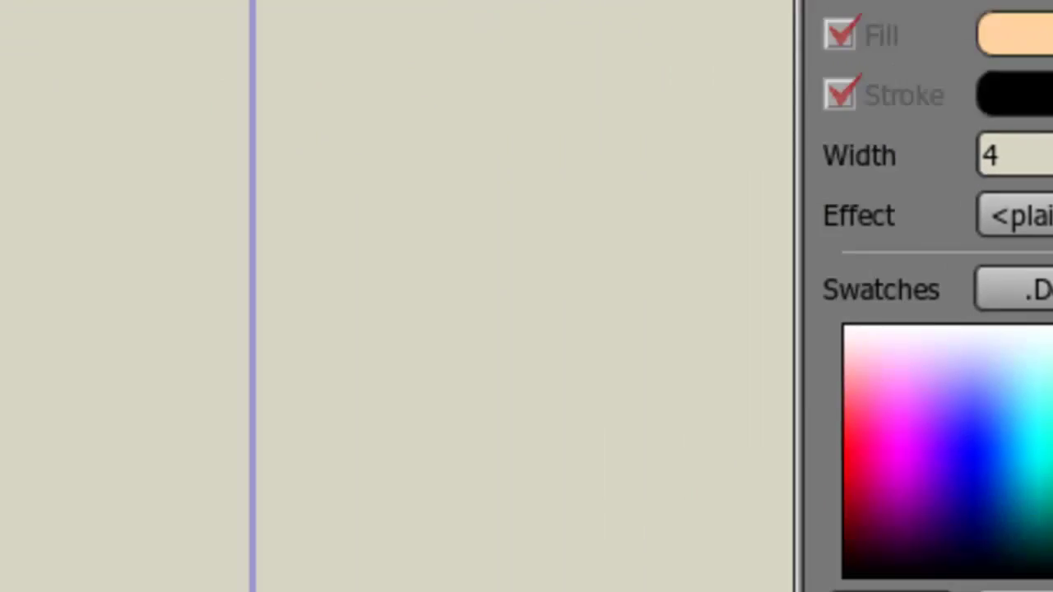
left_click(787, 161)
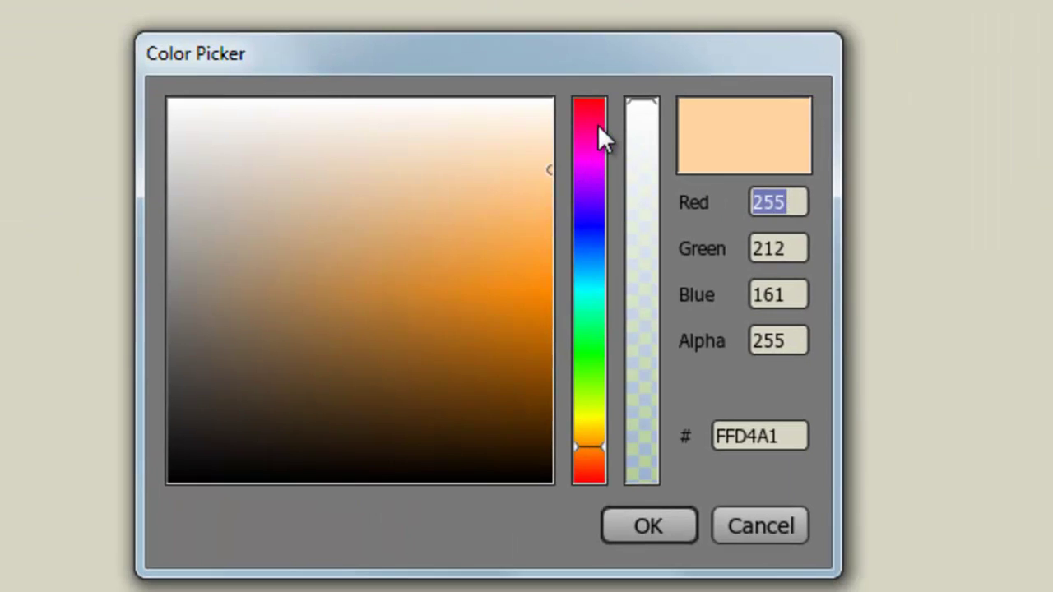
left_click_drag(597, 124, 607, 75)
left_click(516, 331)
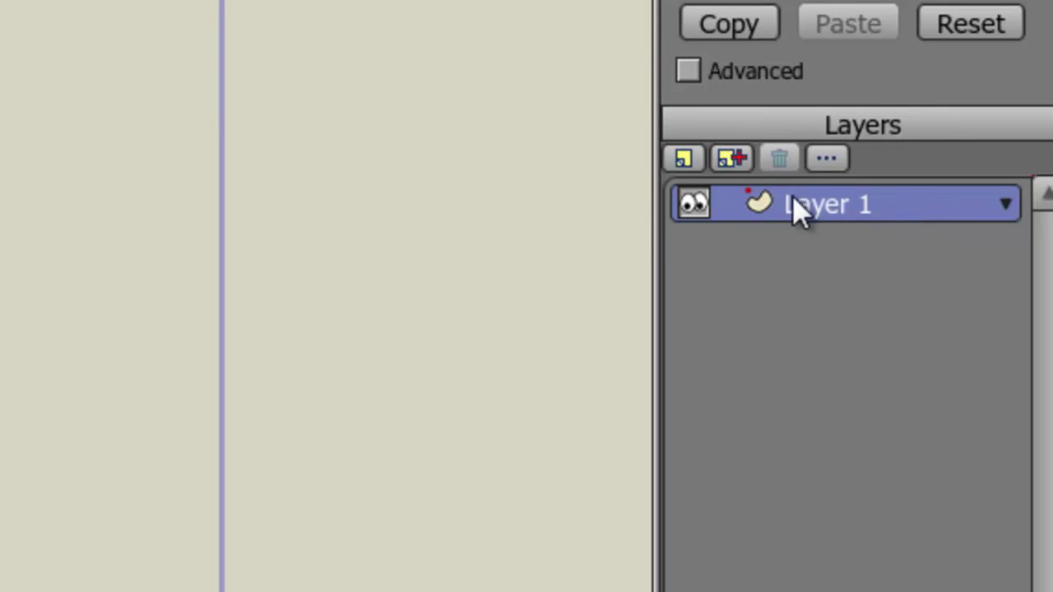
Step: Duplicate Layer 1 as Layer 2, then hide Layer 1 with its eye icon
left_click(745, 165)
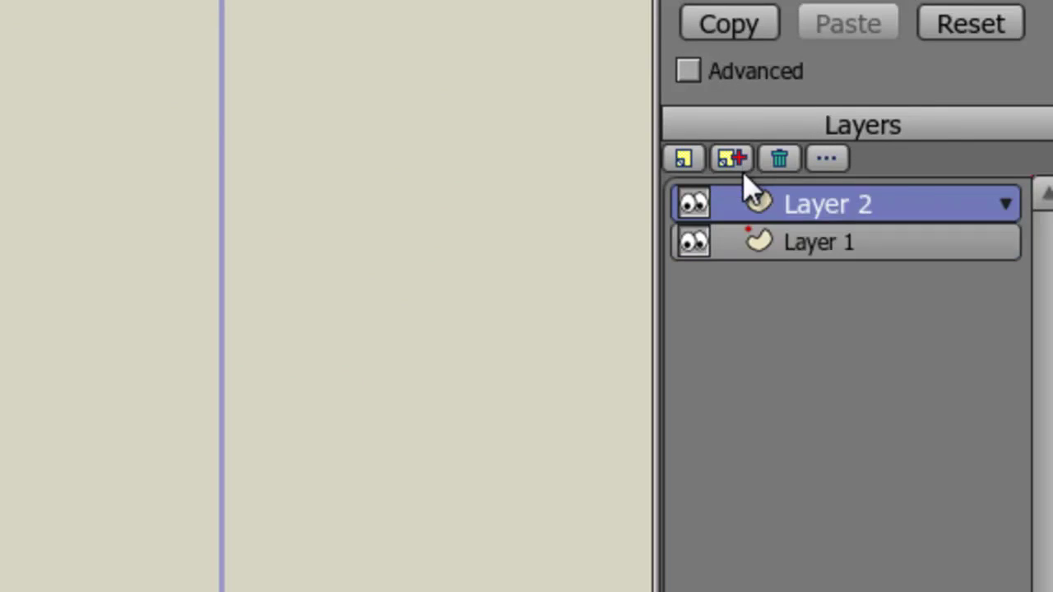
left_click(837, 243)
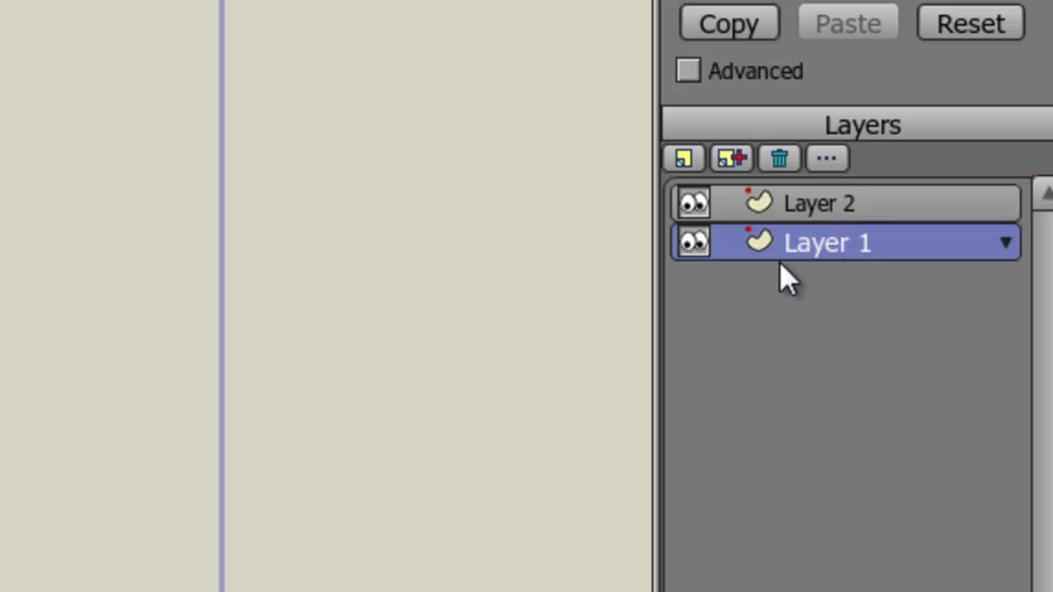
left_click(694, 245)
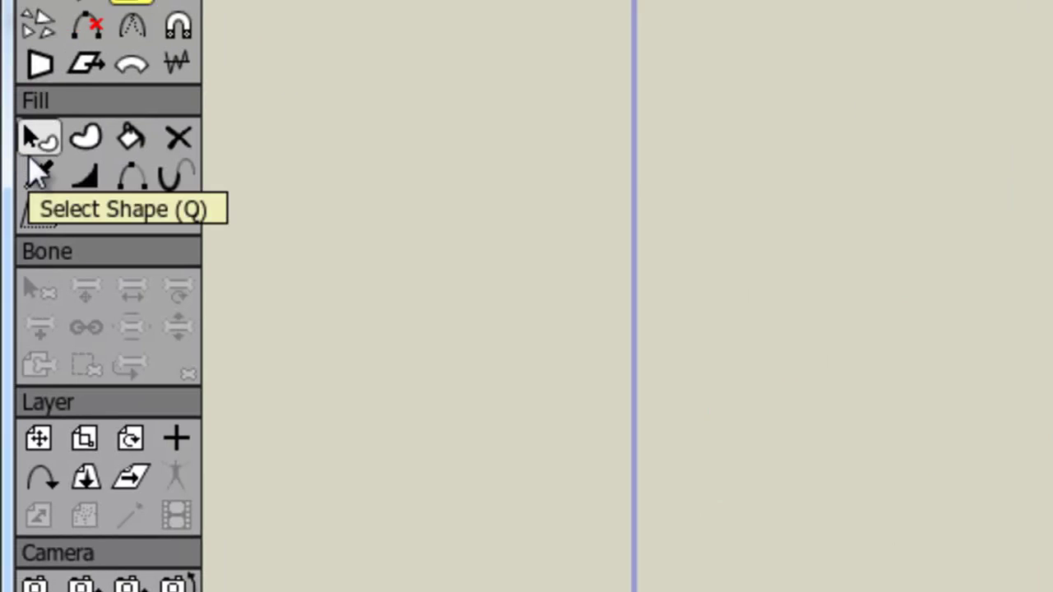
Step: Select Layer 2's circle and change its fill to green (09BB09)
left_click(31, 160)
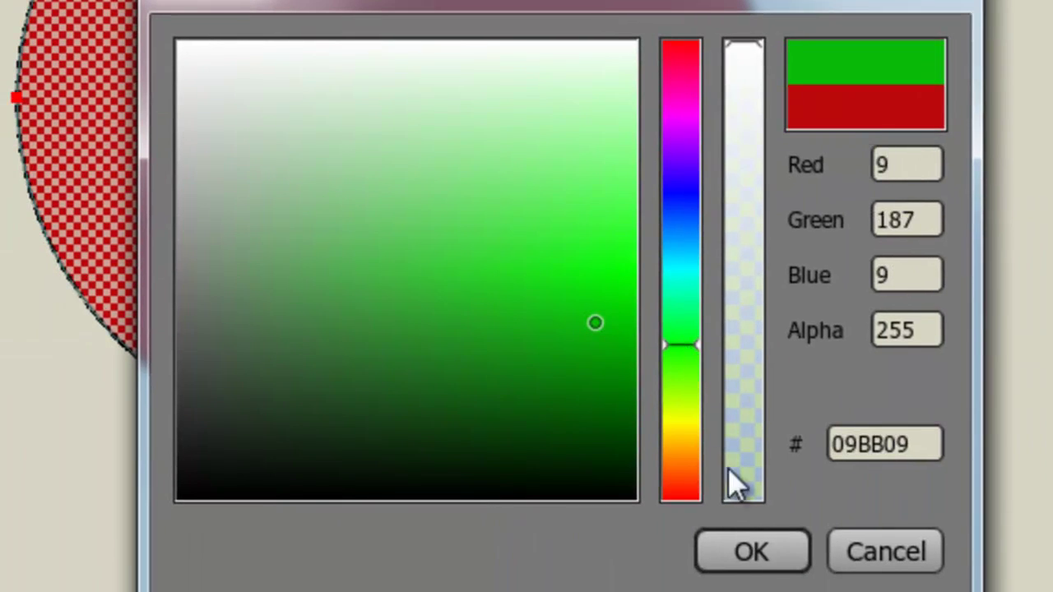
left_click(761, 559)
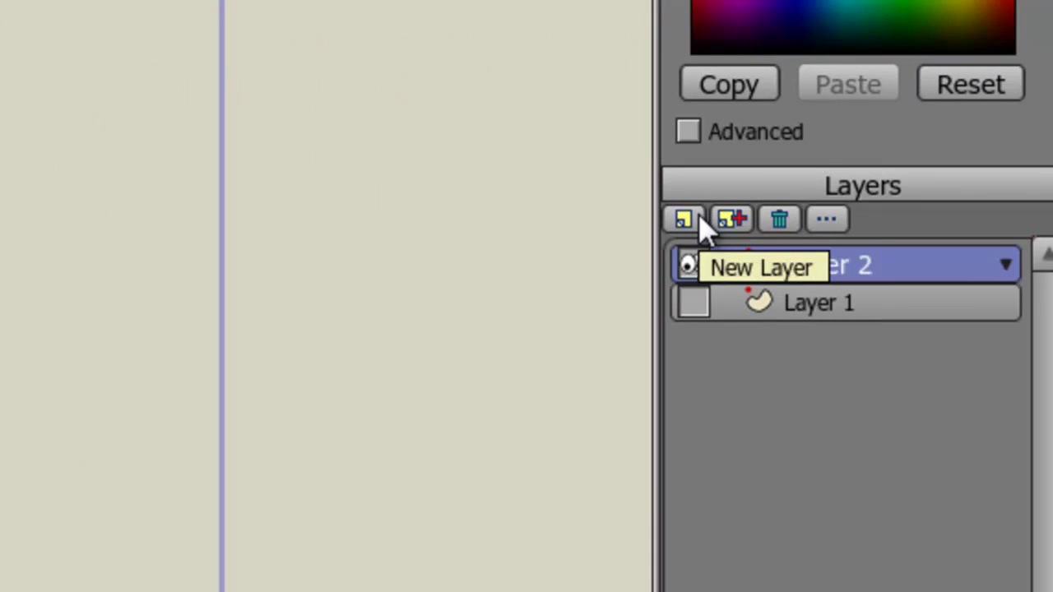
Step: Add a new switch layer, Layer 3, and move Layer 1 and Layer 2 into it
left_click(698, 219)
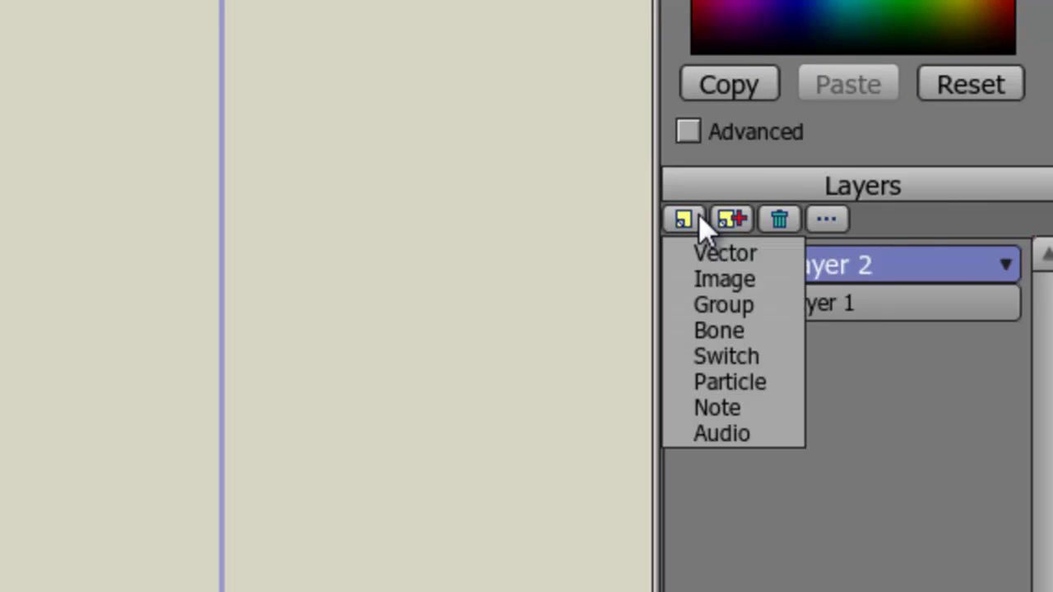
left_click(739, 363)
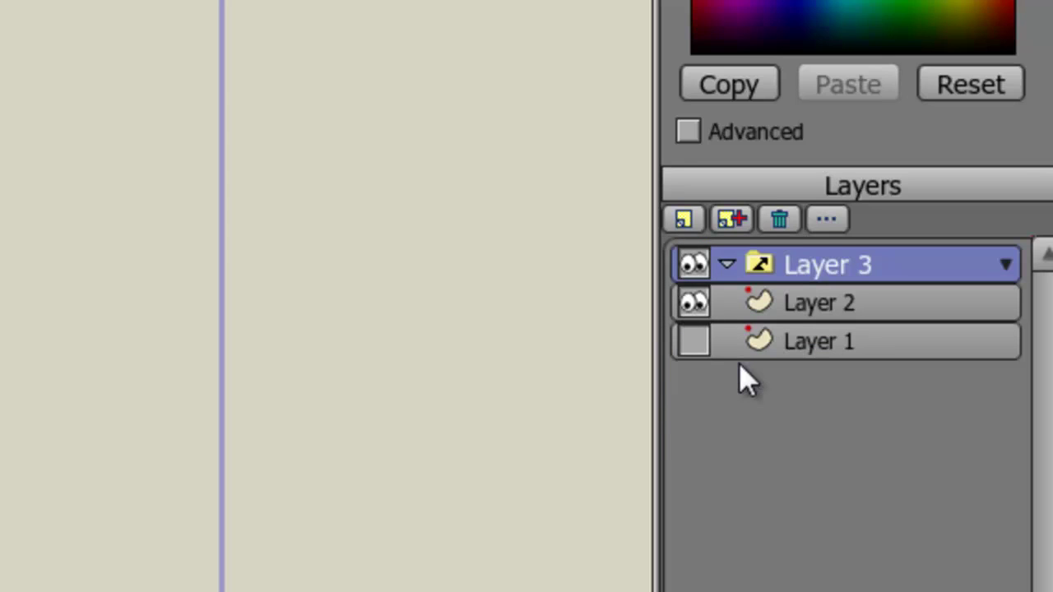
left_click(834, 342)
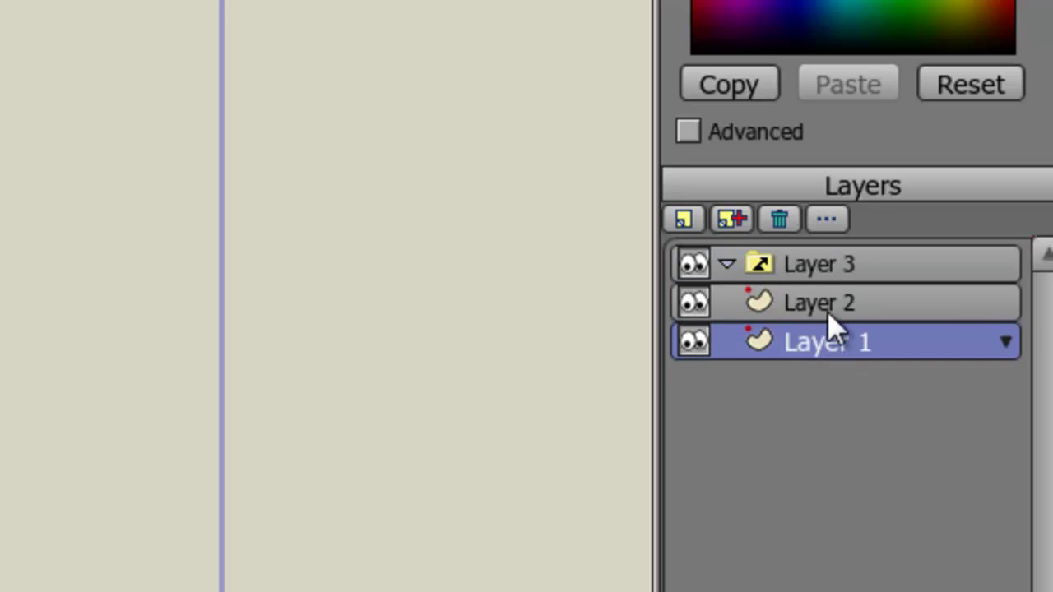
left_click(829, 315, "ctrl")
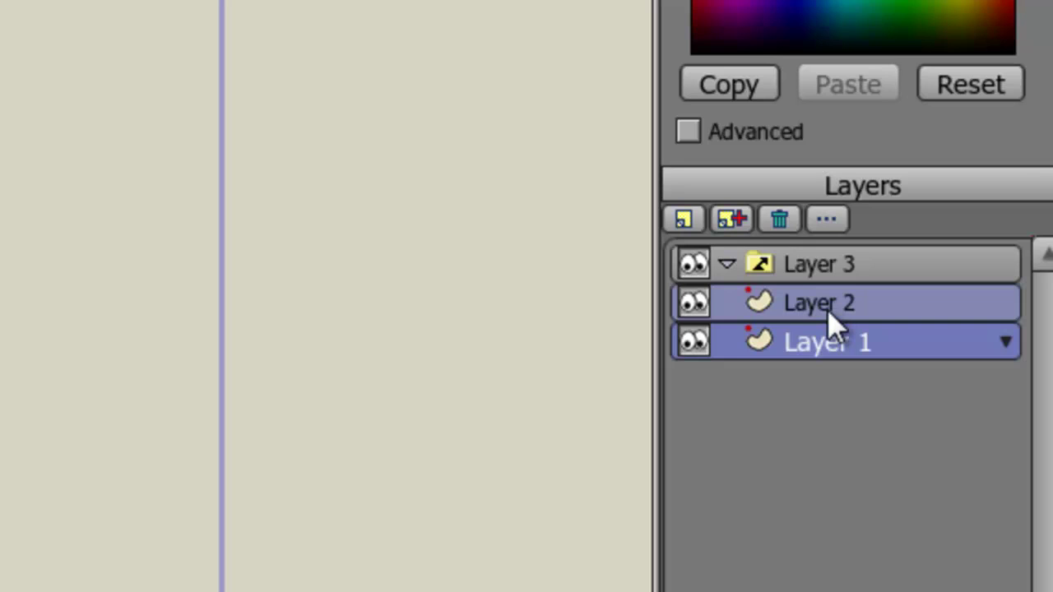
left_click_drag(827, 308, 840, 280)
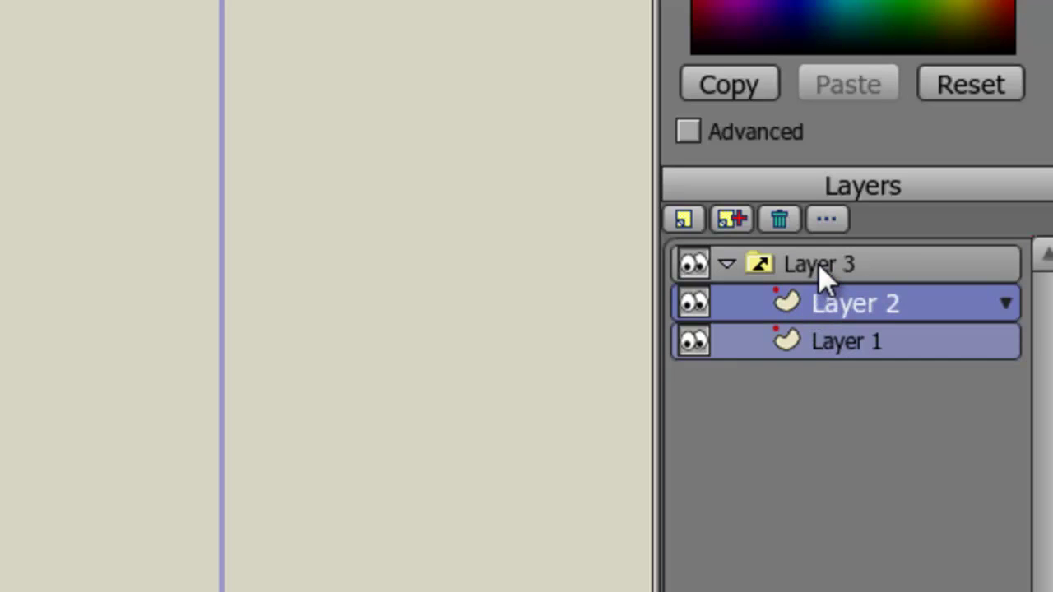
Step: Select the child layers and check Layer 3's switch list, which shows Layer 1
left_click(827, 346)
left_click(835, 306)
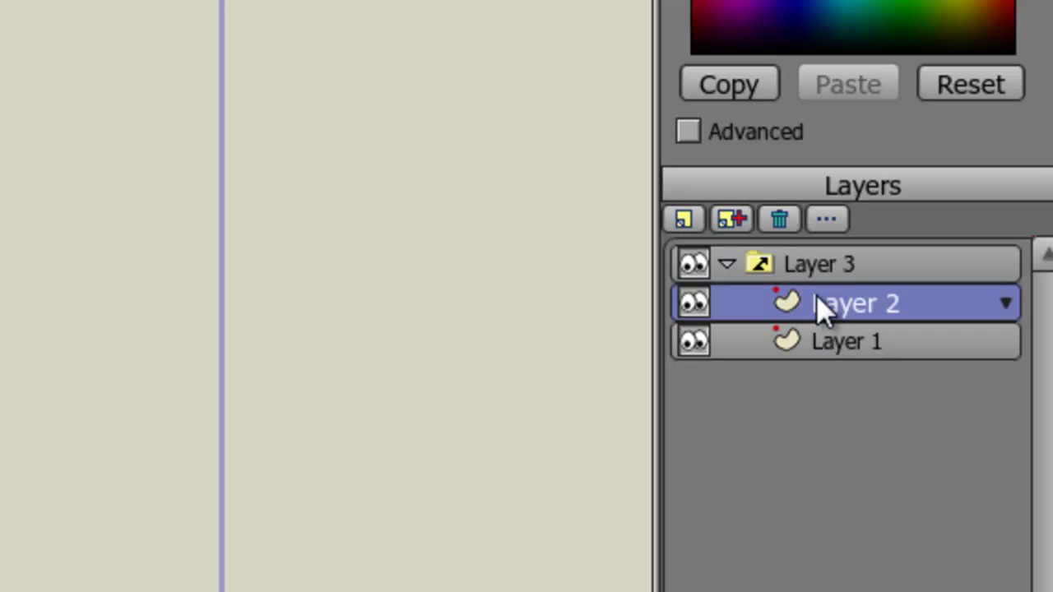
left_click(815, 348)
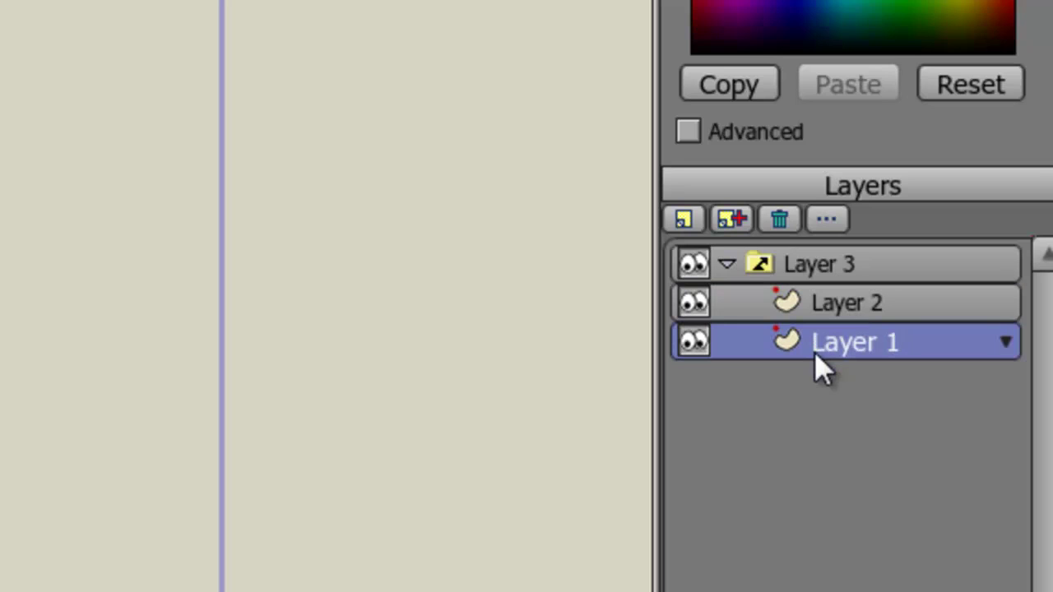
left_click(816, 274)
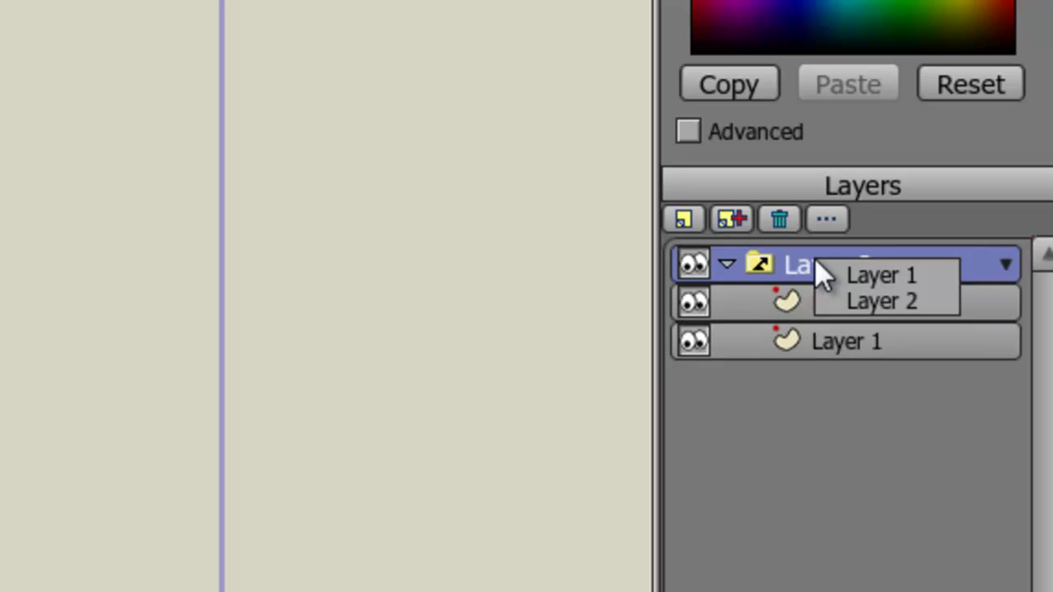
left_click(860, 273)
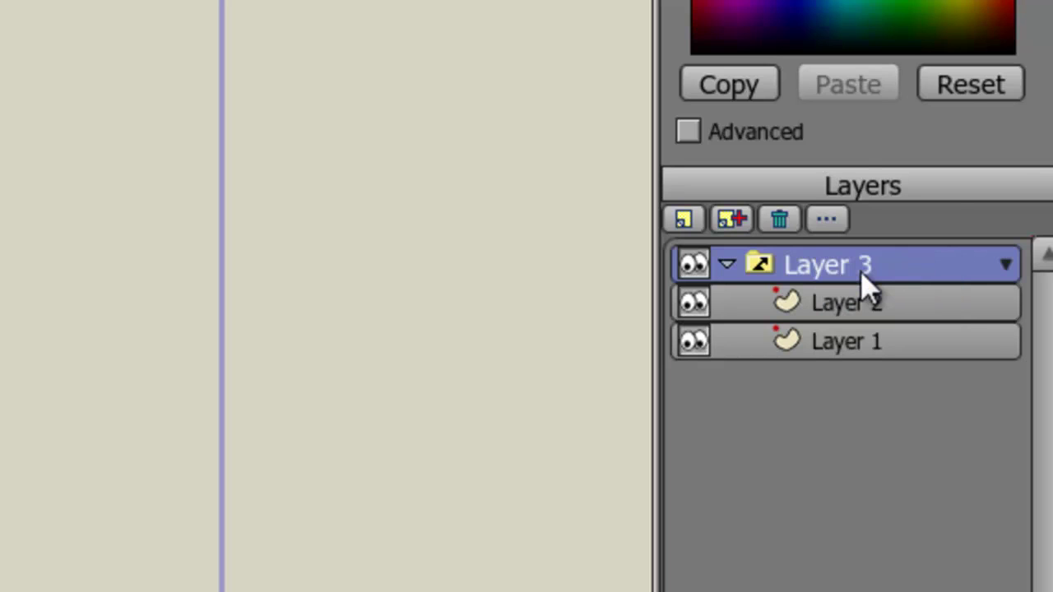
Step: Rename Layer 1 to 'Red' and Layer 2 to 'Green', keeping Red shown in the switch
left_click(860, 340)
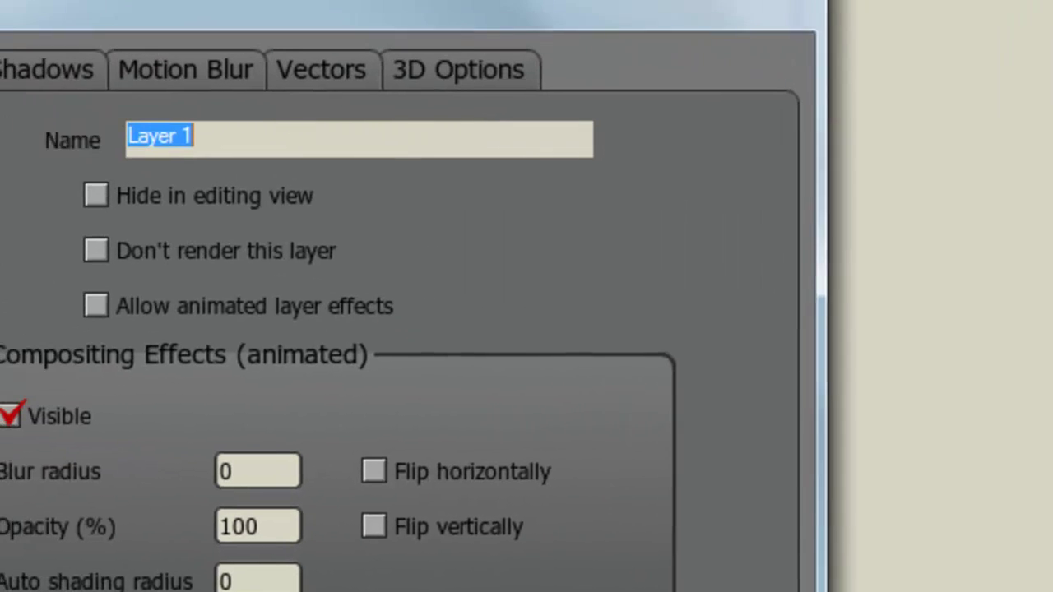
type("Red")
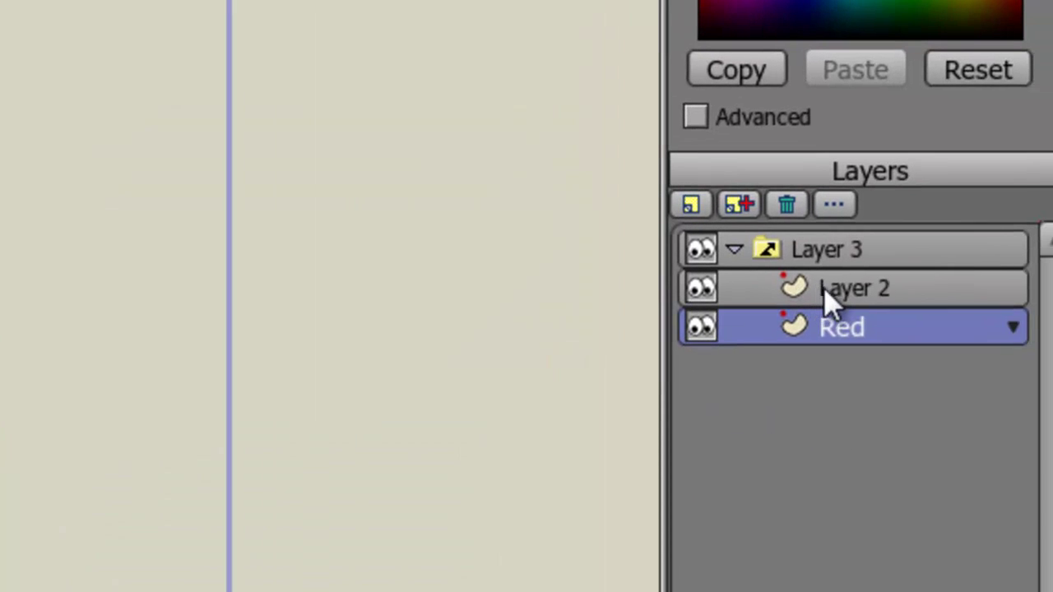
left_click(827, 288)
double_click(838, 285)
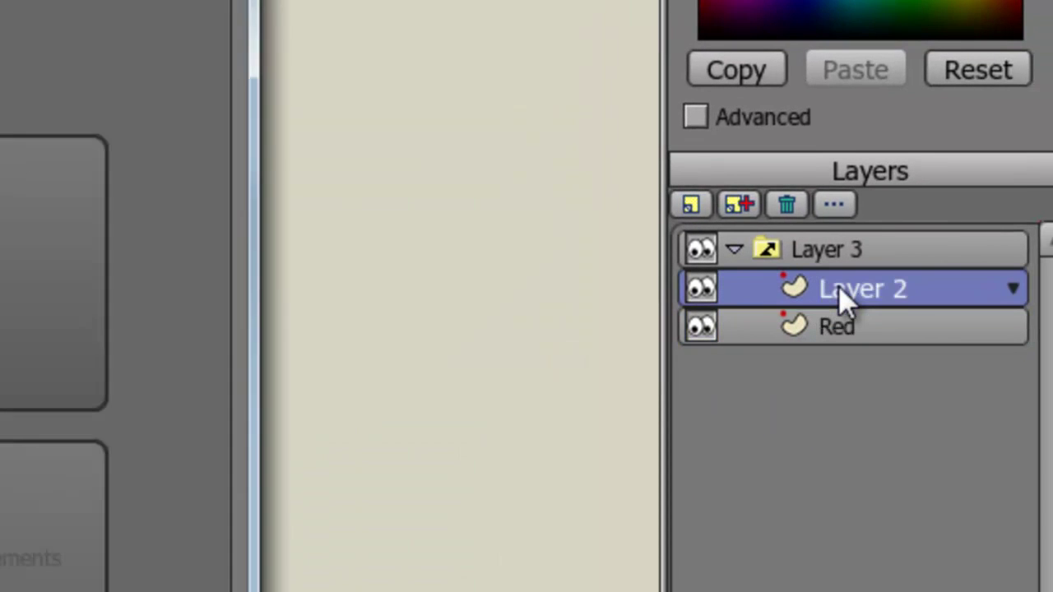
type("Green")
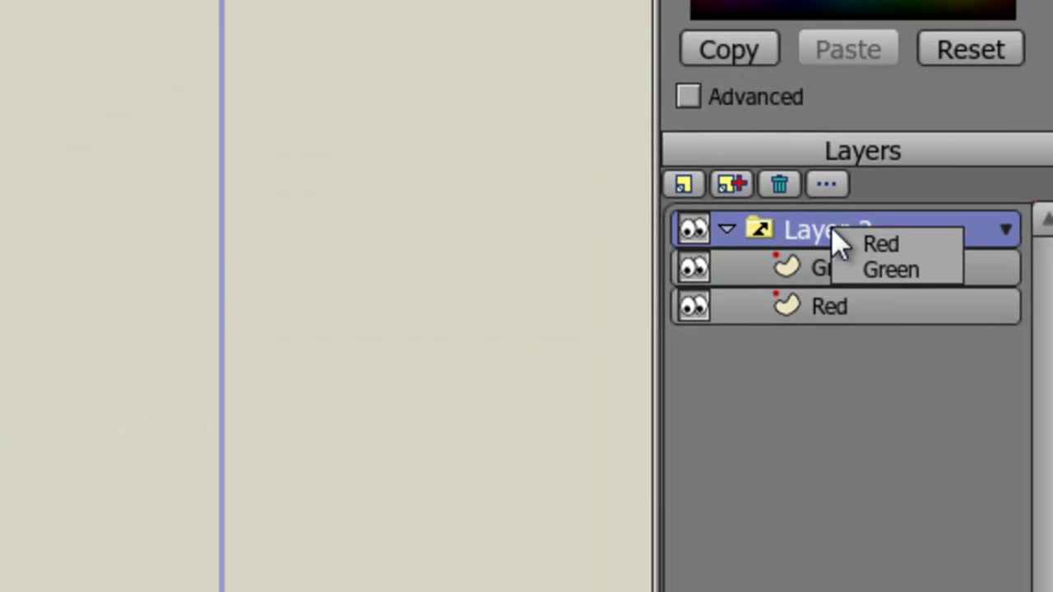
left_click(881, 245)
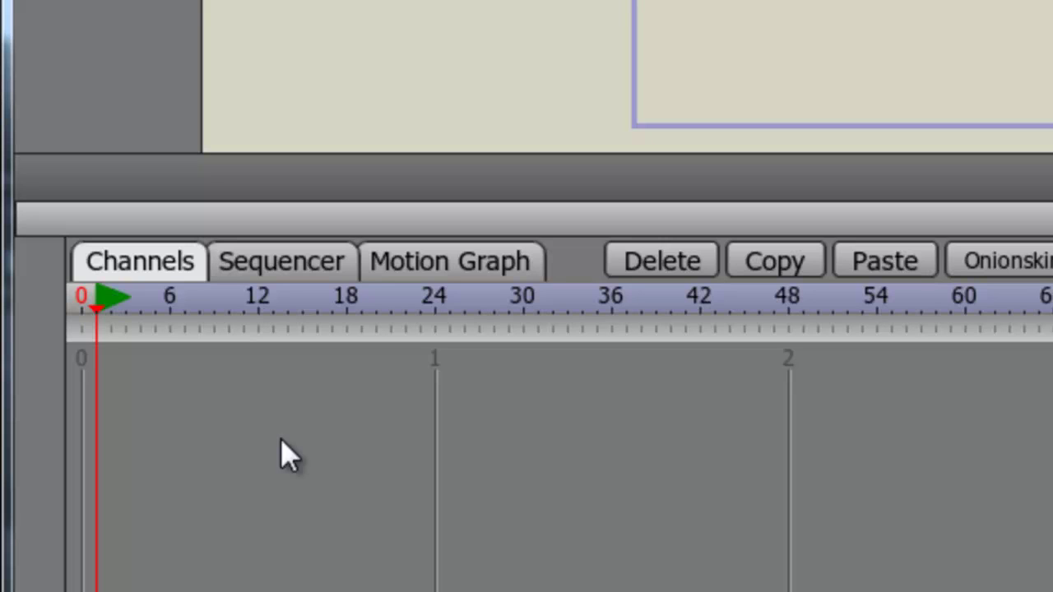
Step: At frame 30, set switch Layer 3 to the Green oval
left_click(100, 321)
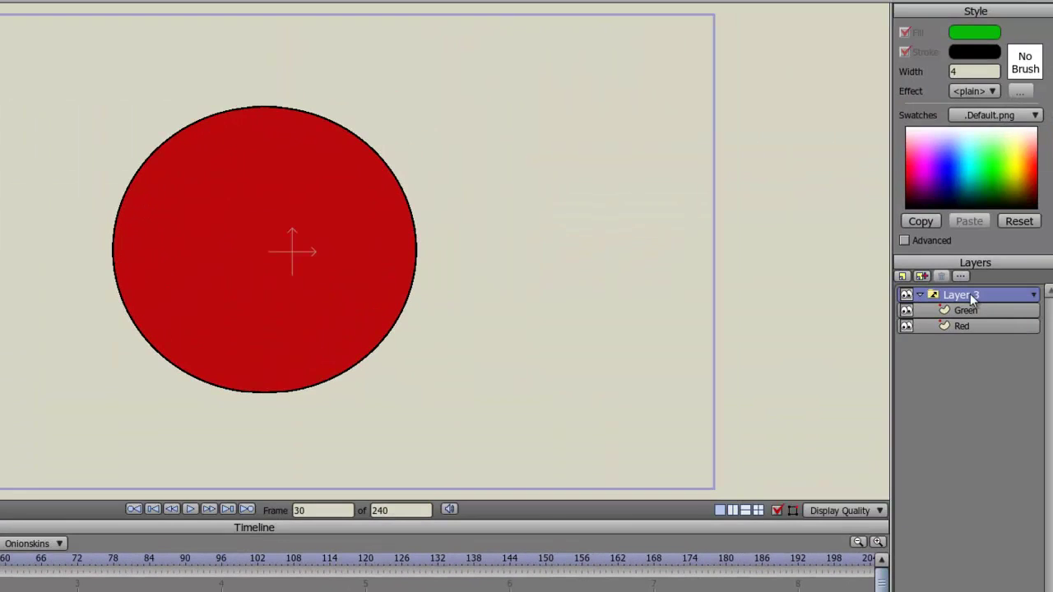
left_click_drag(969, 294, 974, 299)
left_click(990, 310)
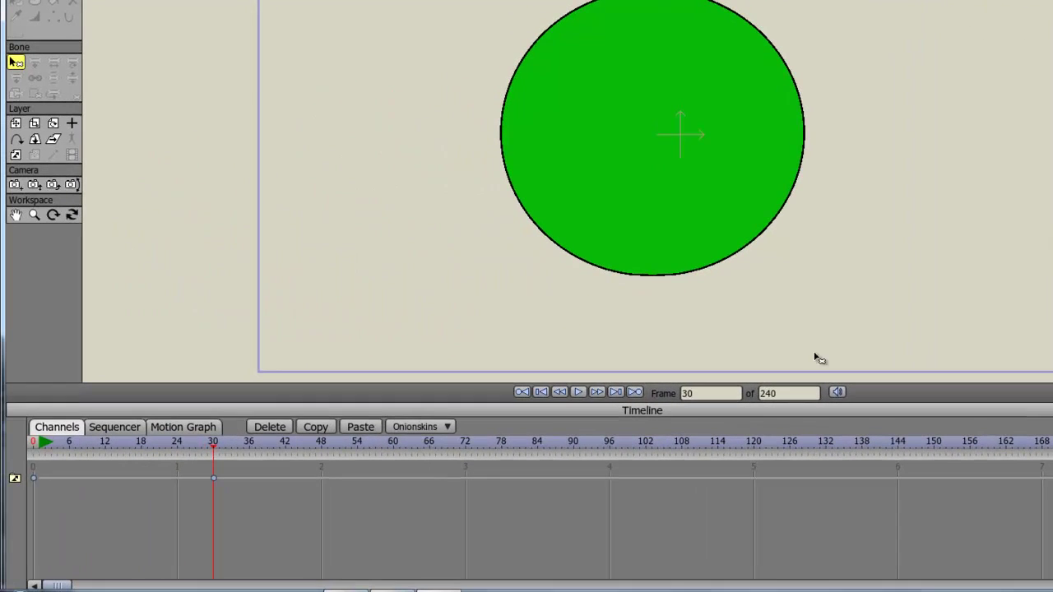
Step: Step through the frames around 30 to confirm the red-to-green switch
left_click(203, 494)
left_click(213, 483)
key("Left")
key("Left")
key("Left")
key("Left")
key("Left")
key("Left")
key("Left")
key("Left")
key("Left")
key("Left")
key("Left")
key("Left")
key("Left")
key("Left")
key("Left")
key("Left")
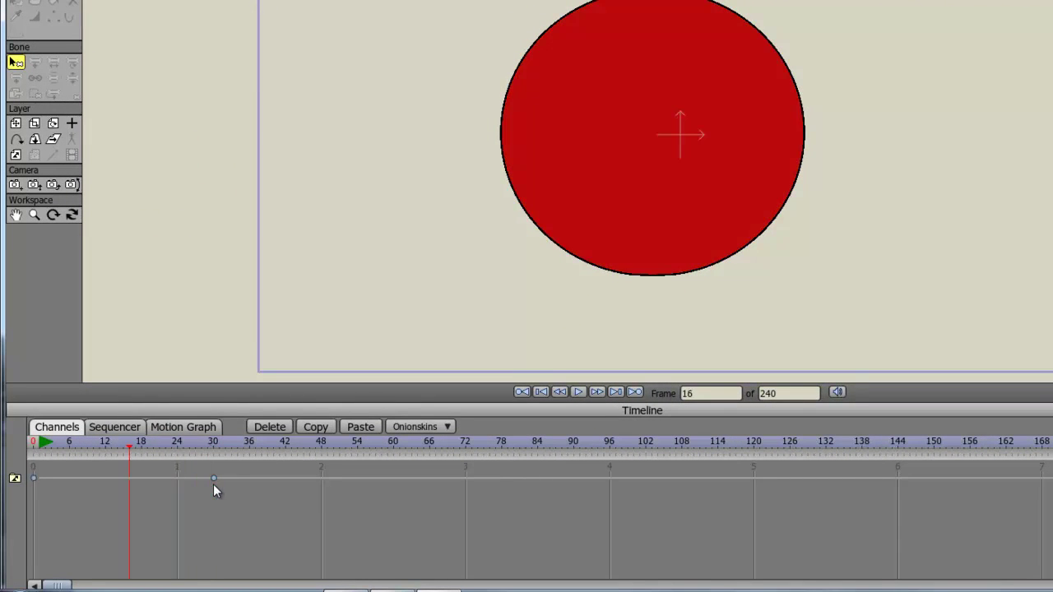
key("Right")
key("Right")
key("Right")
key("Right")
key("Right")
key("Right")
key("Right")
key("Right")
key("Right")
key("Right")
key("Right")
key("Right")
key("Right")
key("Right")
key("Right")
key("Right")
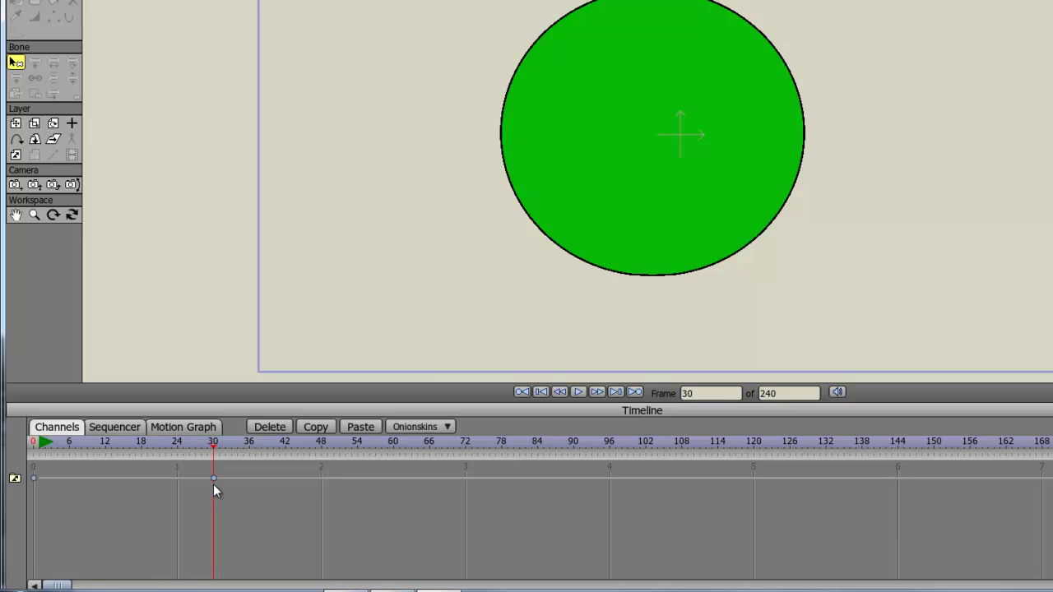
key("Right")
key("Right")
key("Right")
key("Right")
key("Right")
key("Right")
key("Right")
key("Right")
key("Right")
key("Right")
key("Right")
key("Right")
key("Right")
key("Right")
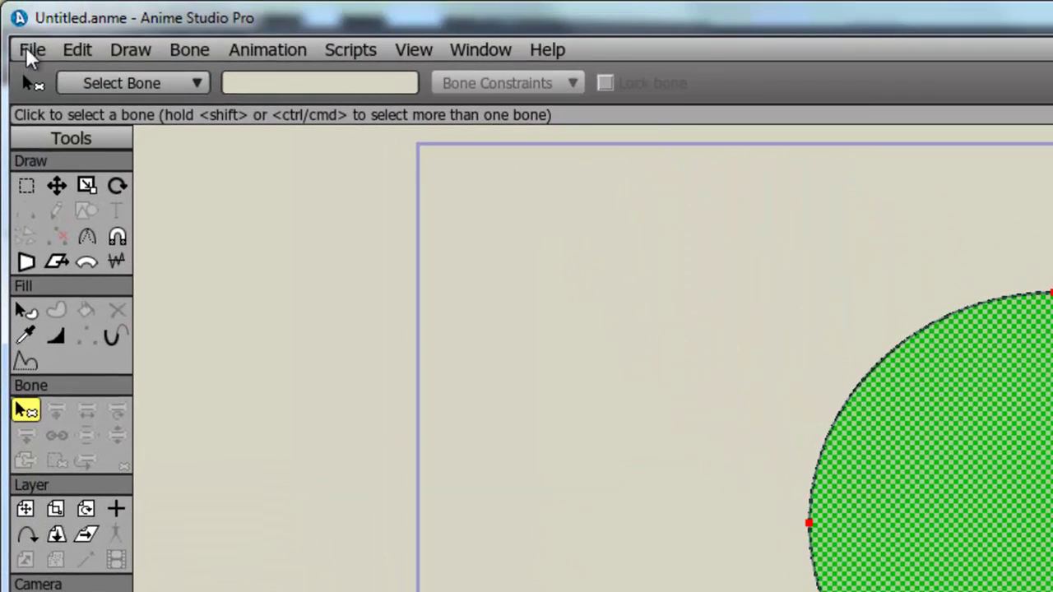
Step: Open the chad-intro character project file
left_click(25, 47)
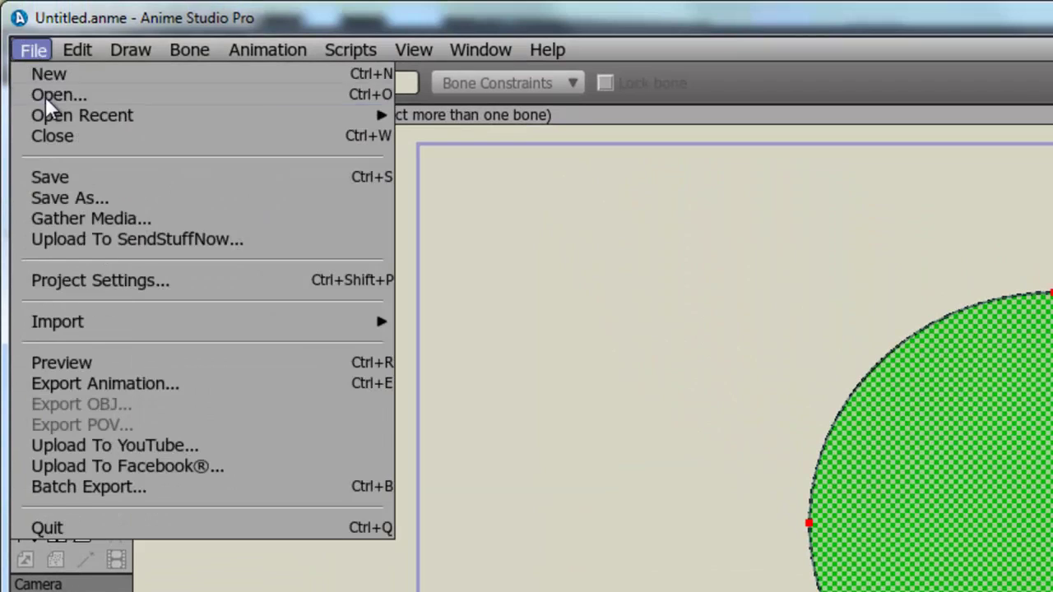
left_click(47, 98)
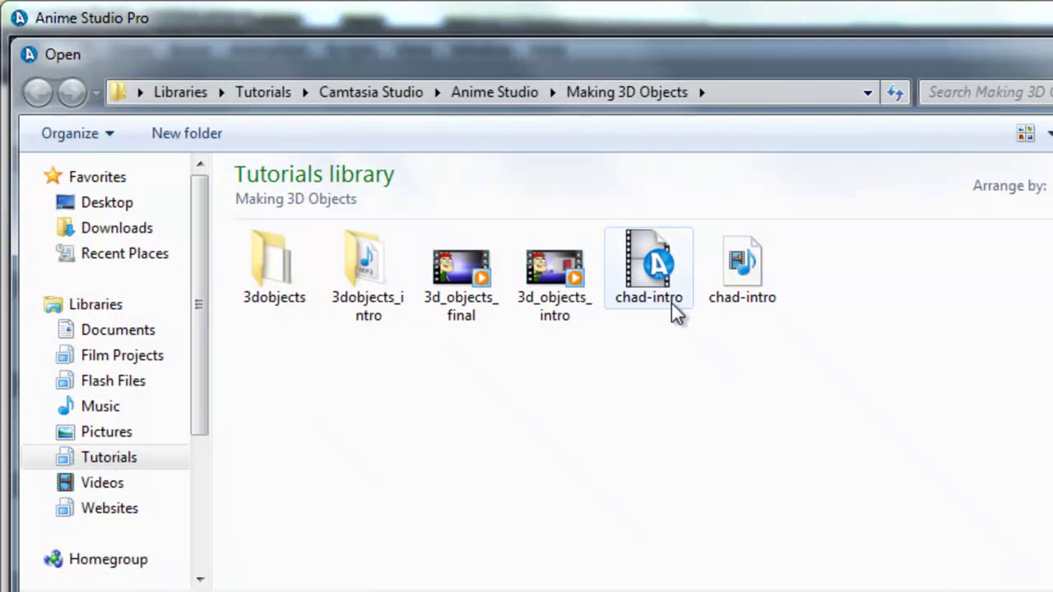
double_click(662, 292)
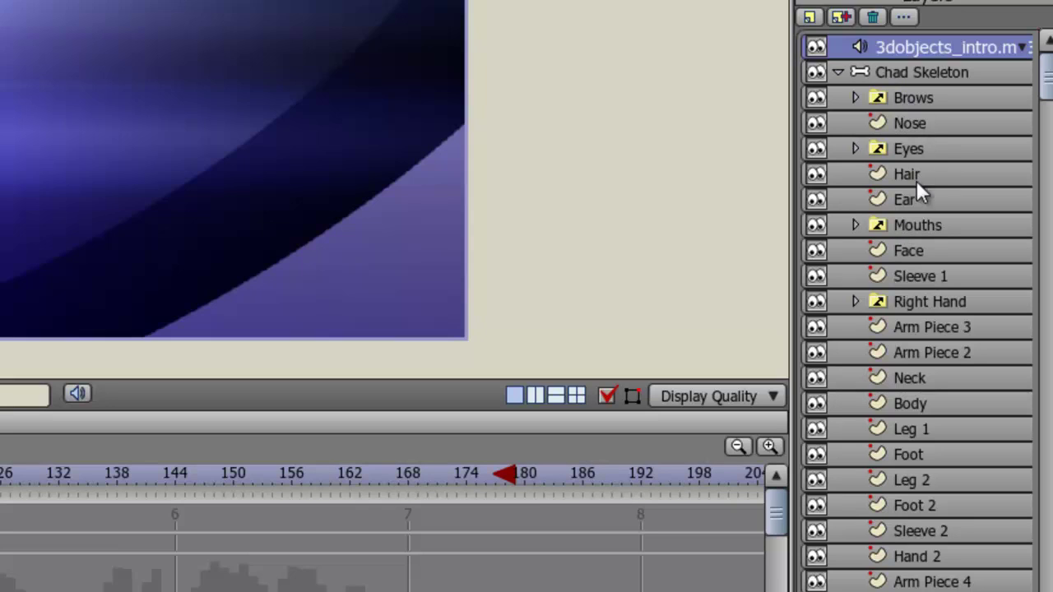
Step: Expand the Eyes switch layer and preview its Shut, Right 2, Right and Open eye drawings
left_click(855, 148)
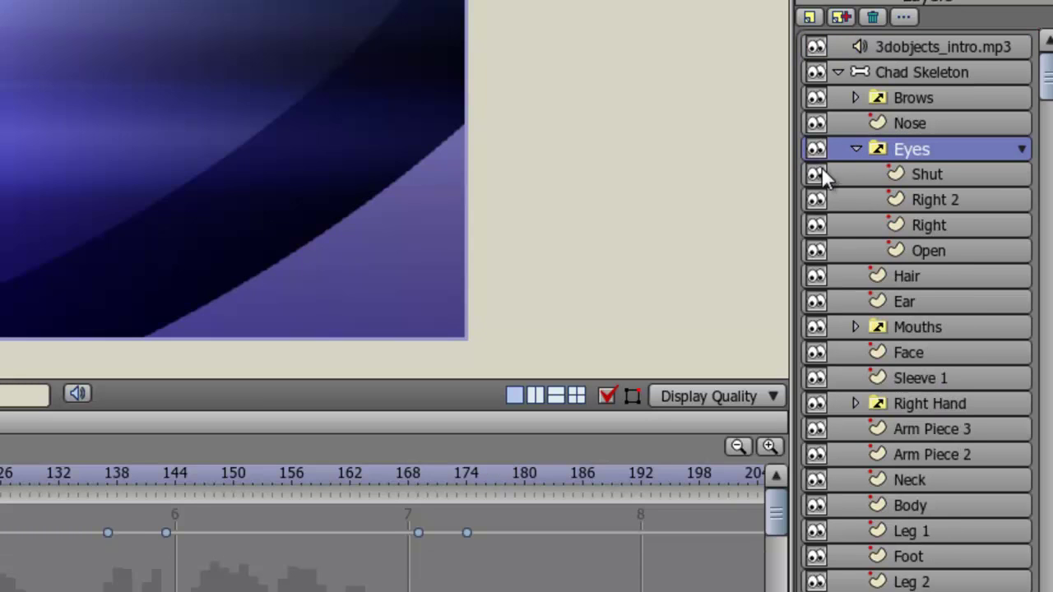
left_click(944, 182)
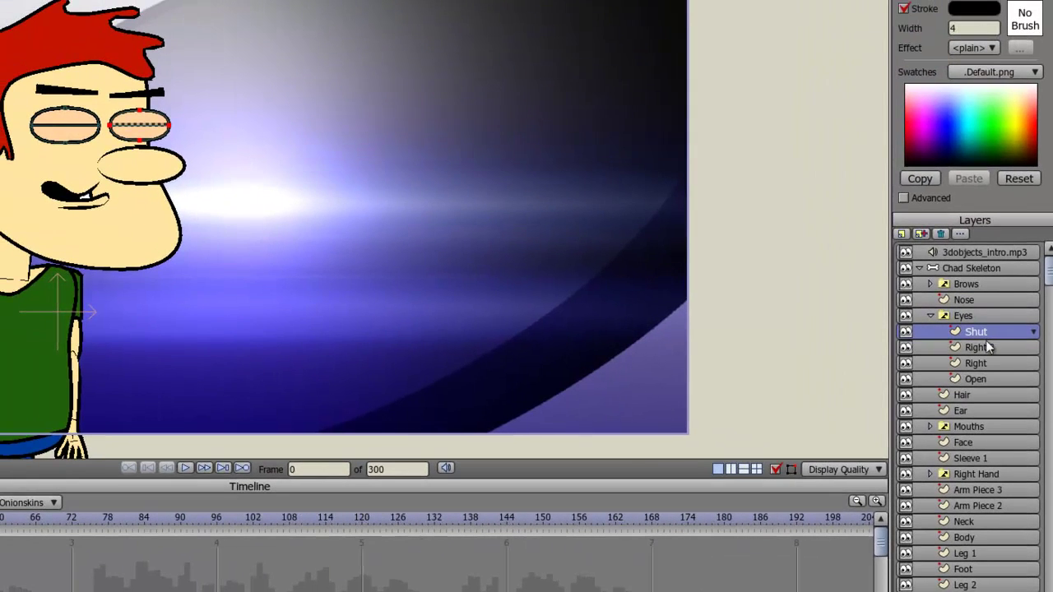
left_click(985, 347)
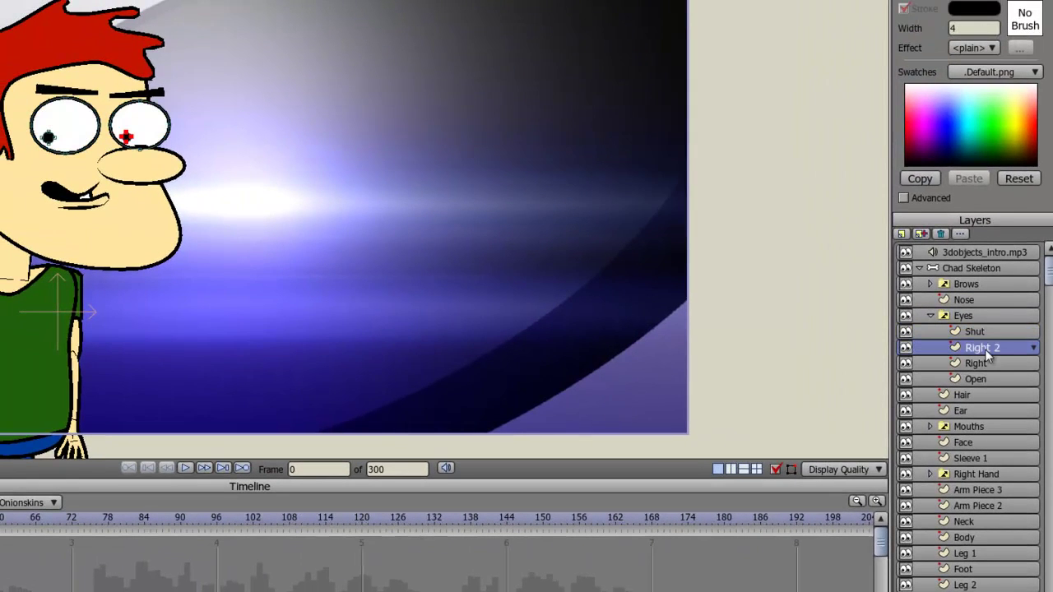
left_click(978, 364)
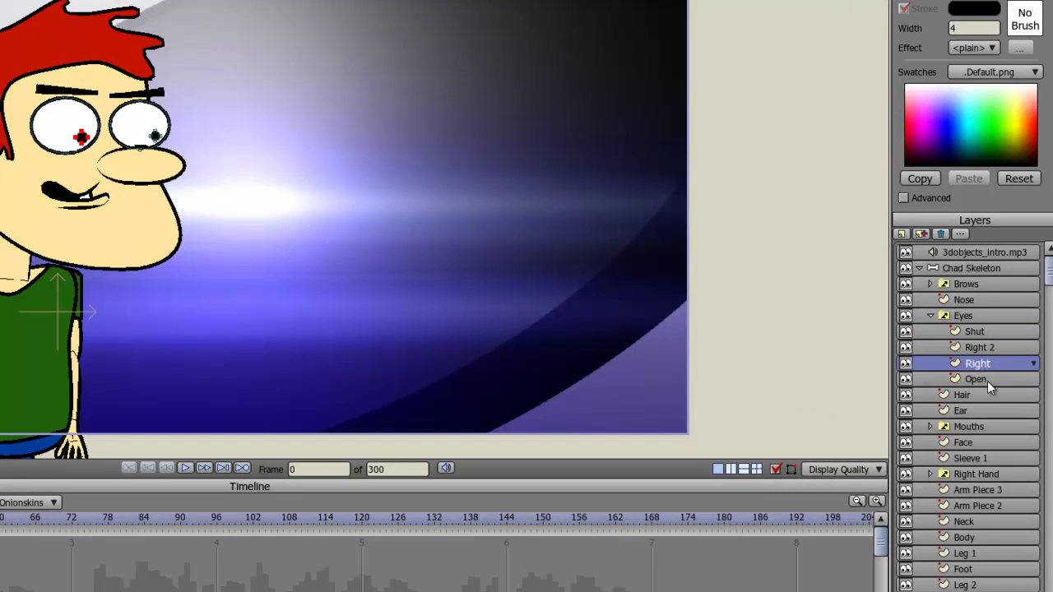
left_click(987, 380)
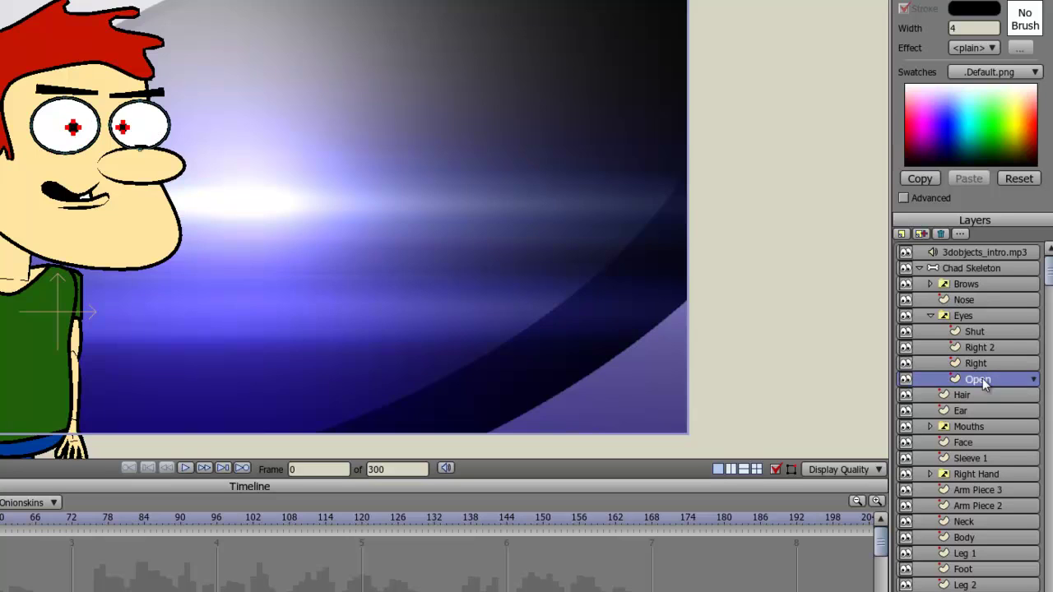
left_click(967, 315)
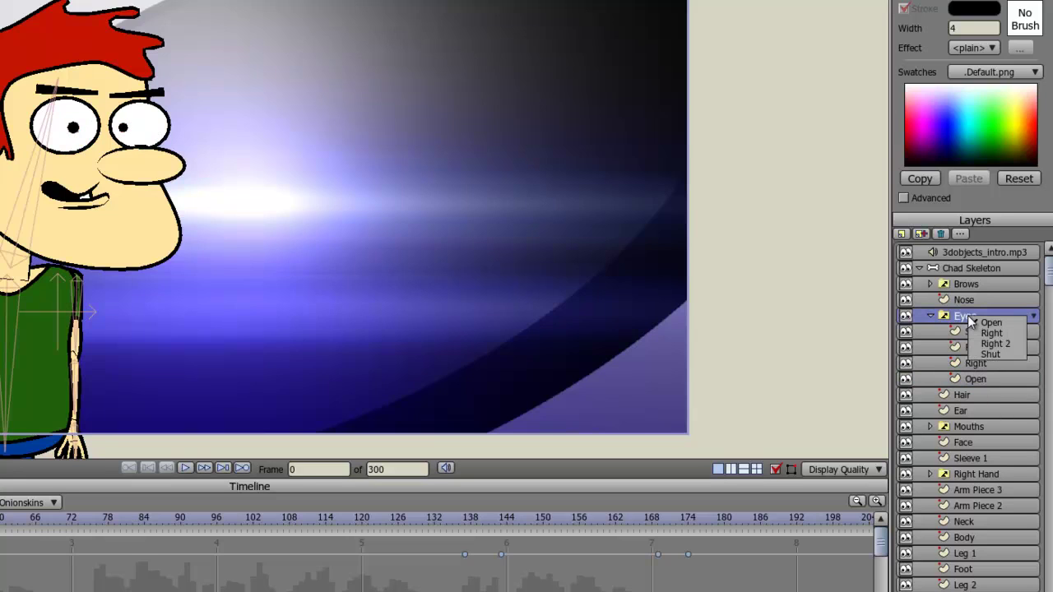
left_click(954, 317)
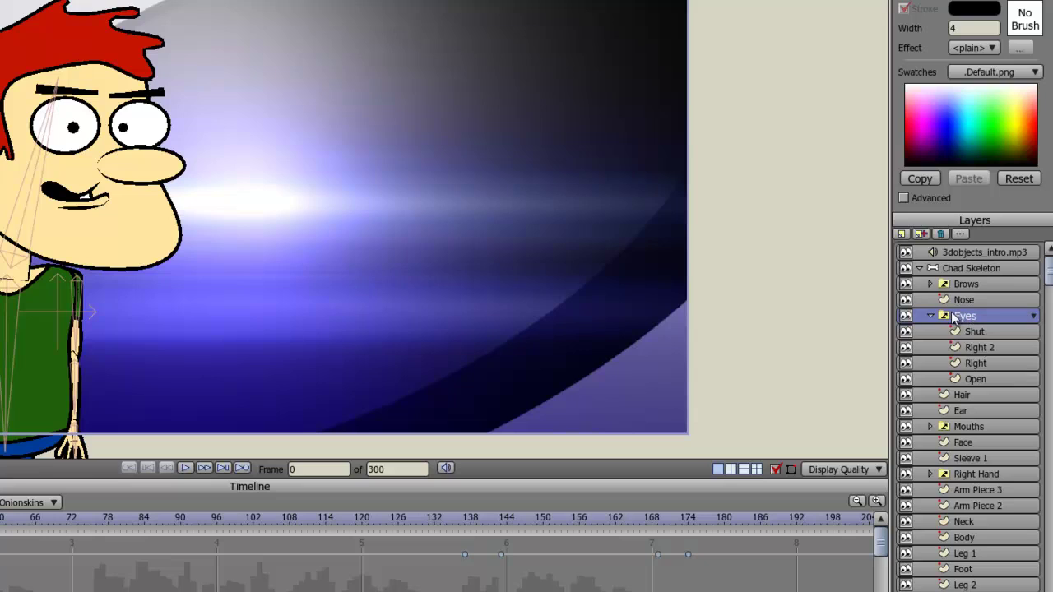